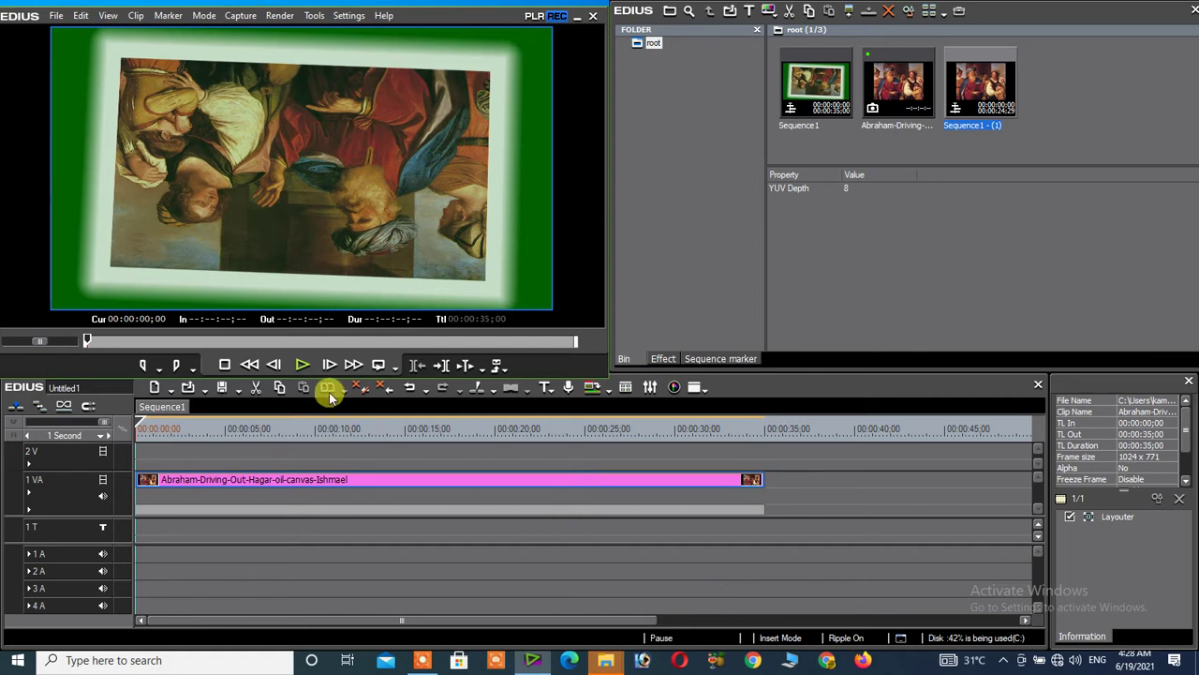
left_click(302, 372)
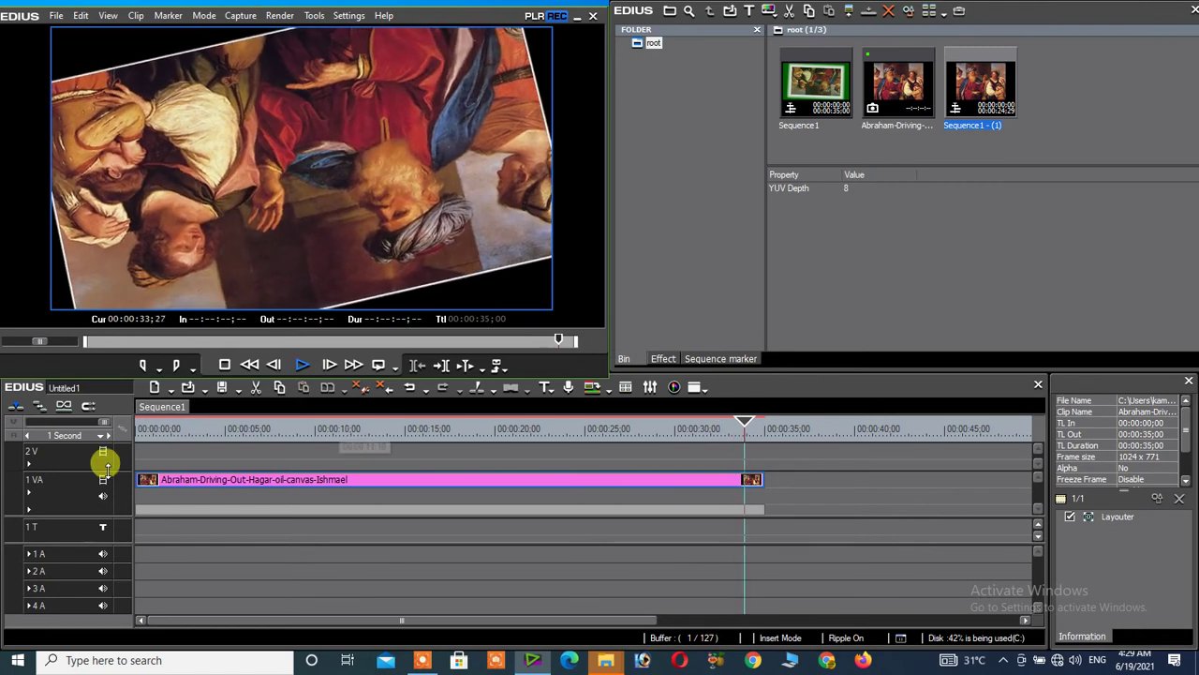
left_click(302, 365)
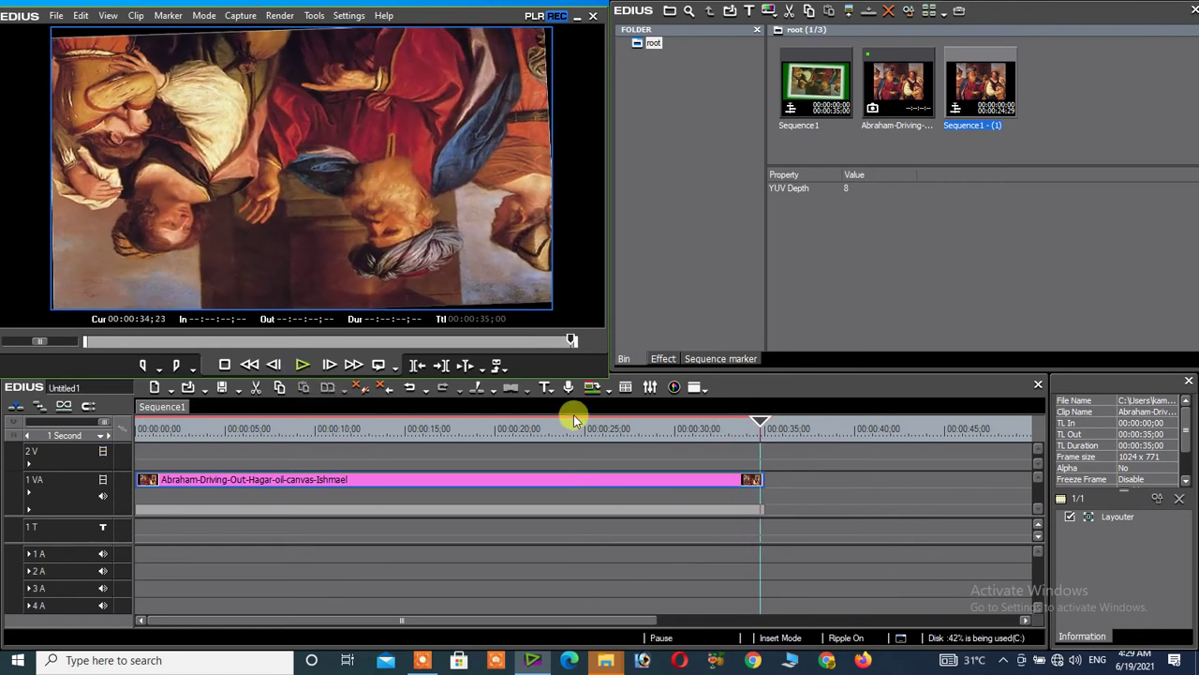
left_click_drag(764, 425, 145, 414)
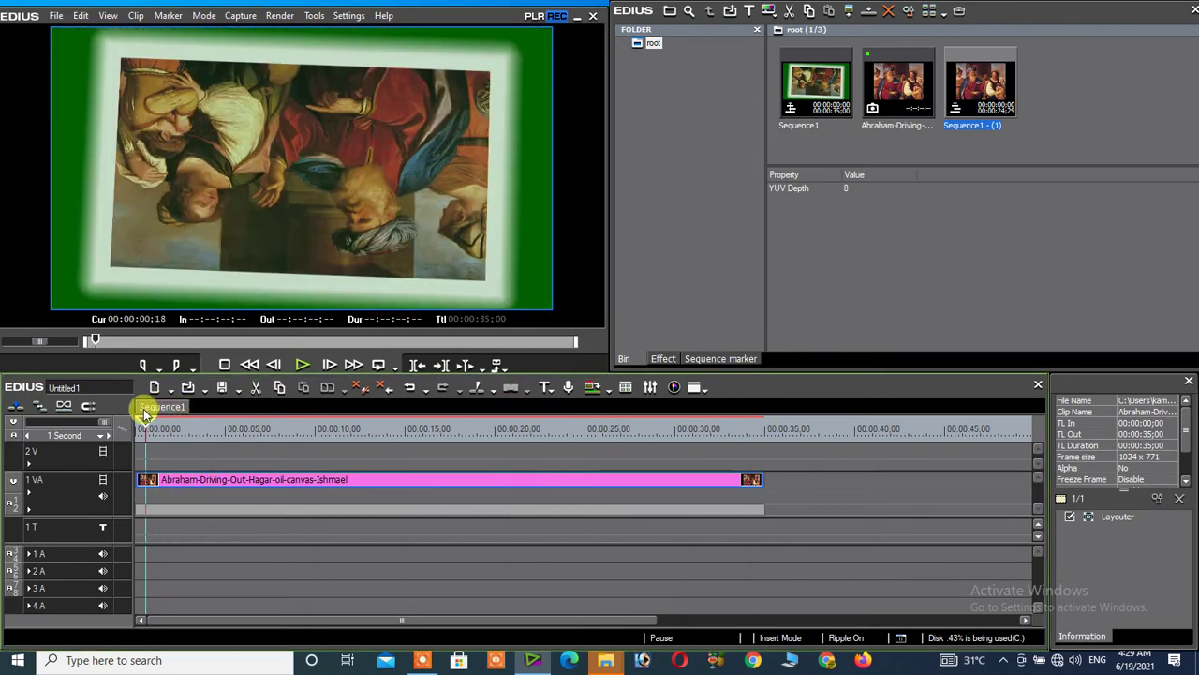
Open the painting clip's Layouter settings to its Rotate values, X -2.50° and Z -177.80°
left_click(1094, 518)
double_click(1094, 516)
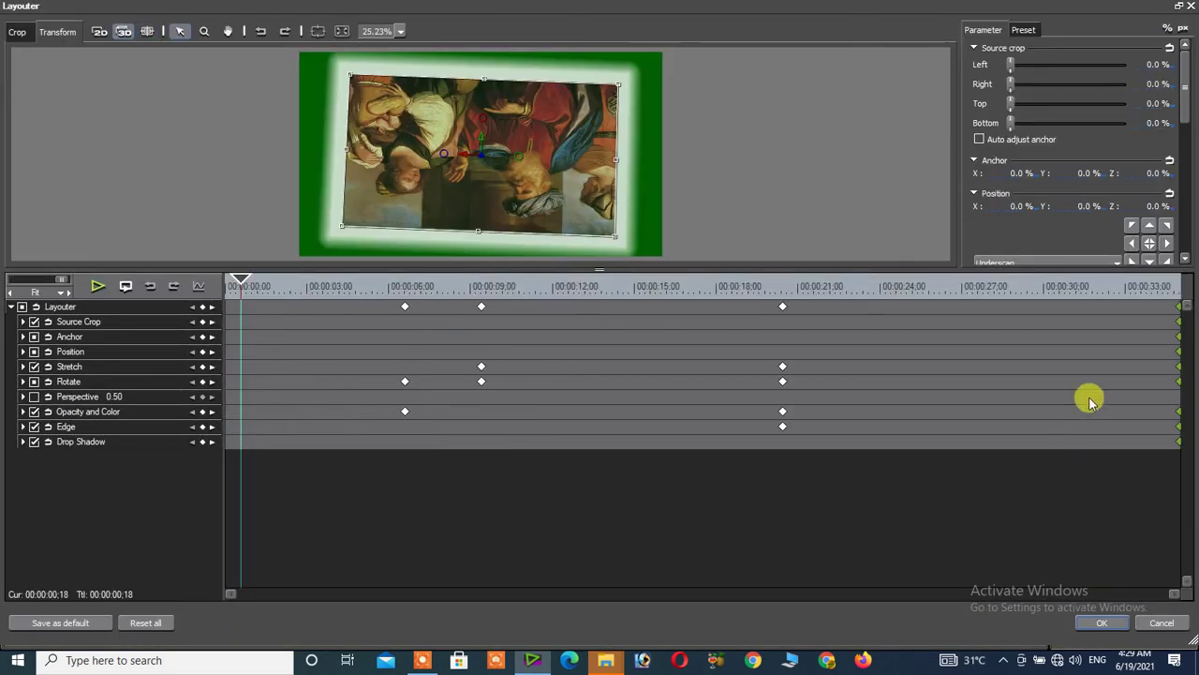
left_click(1183, 248)
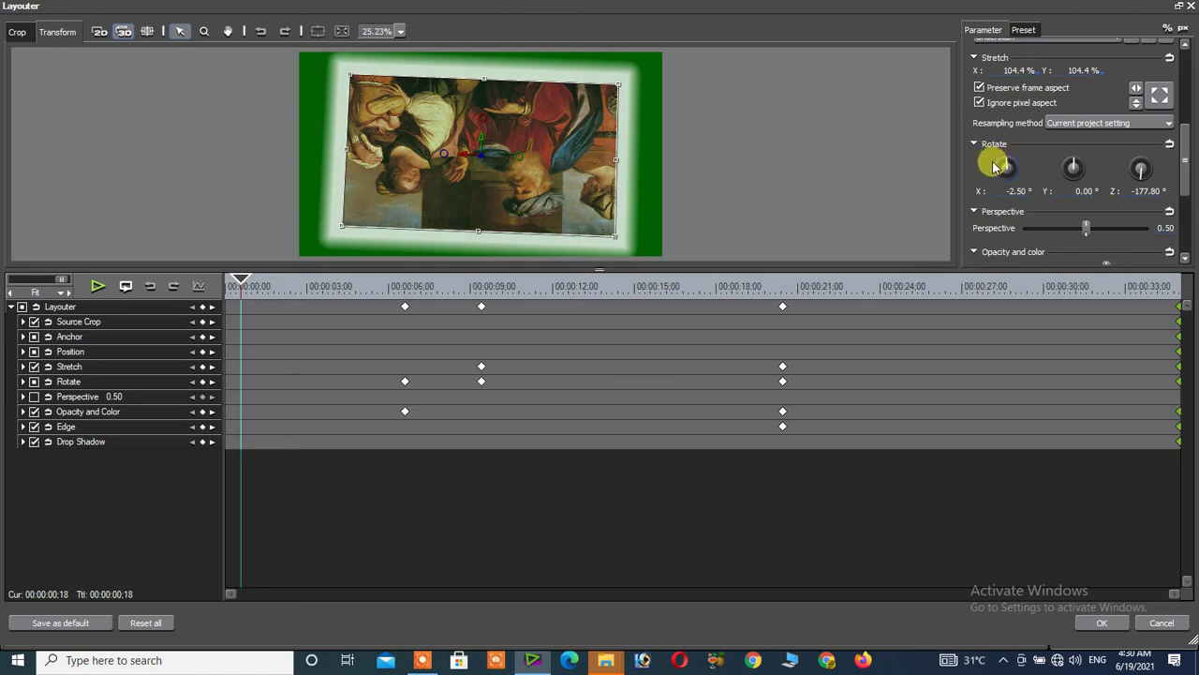
Set the painting's Layouter X rotation to -176.00° and apply it
left_click_drag(1001, 165, 1006, 165)
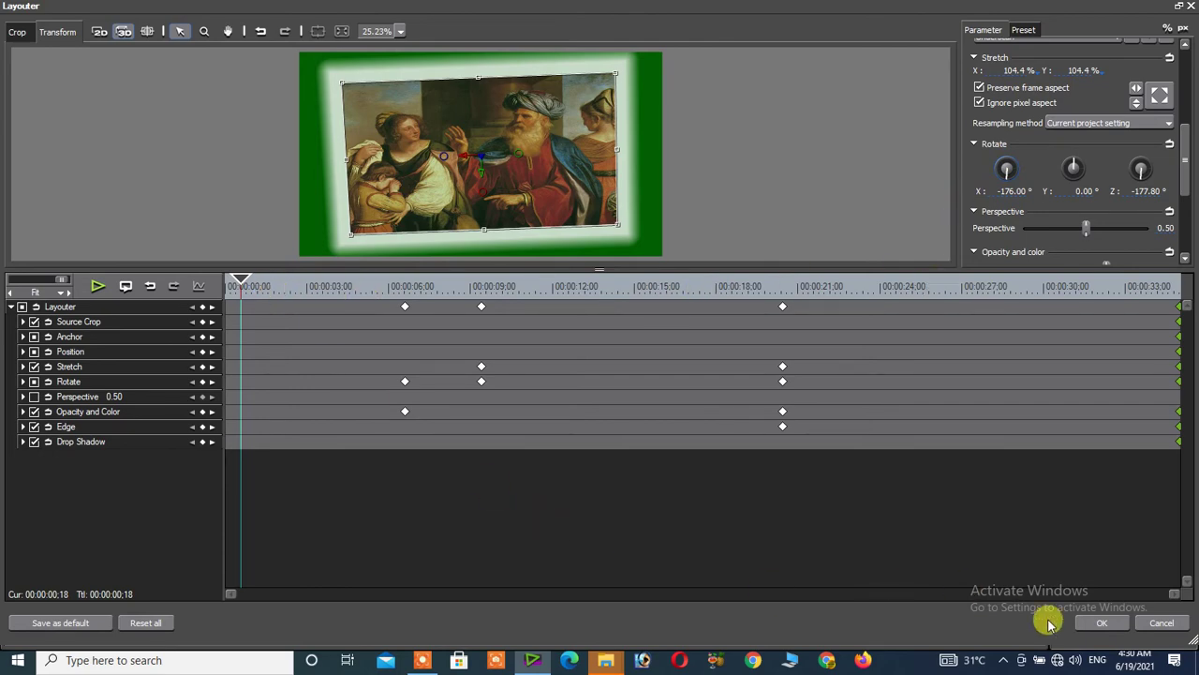
left_click(1101, 623)
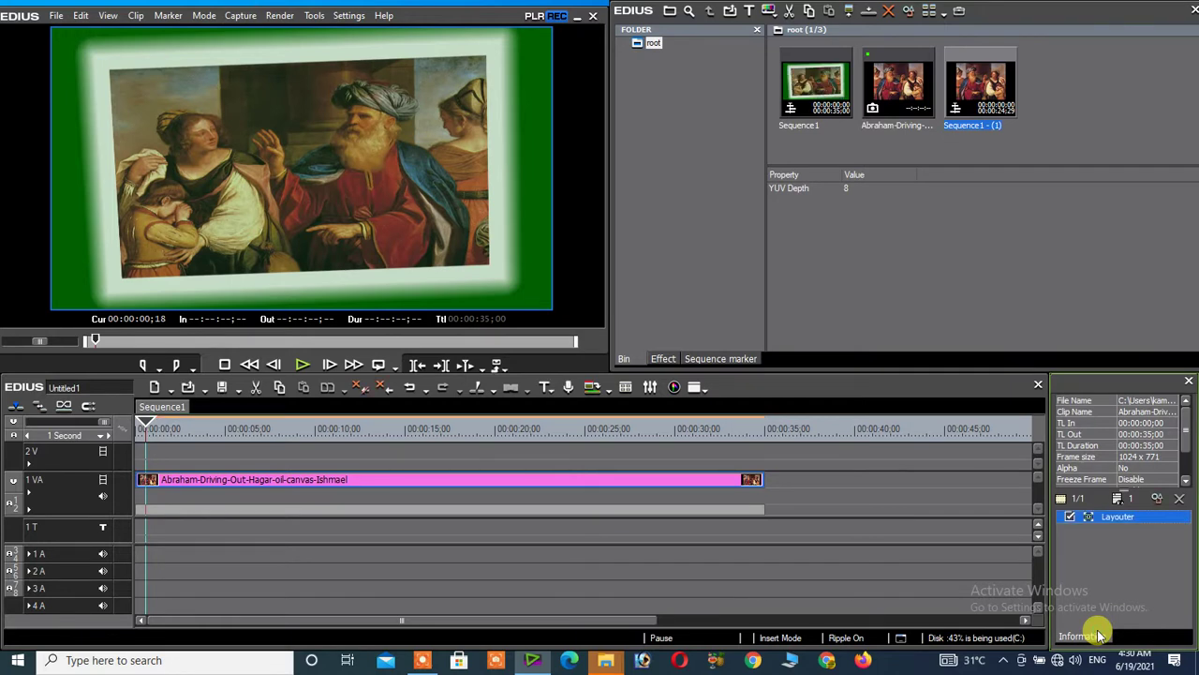
left_click(299, 362)
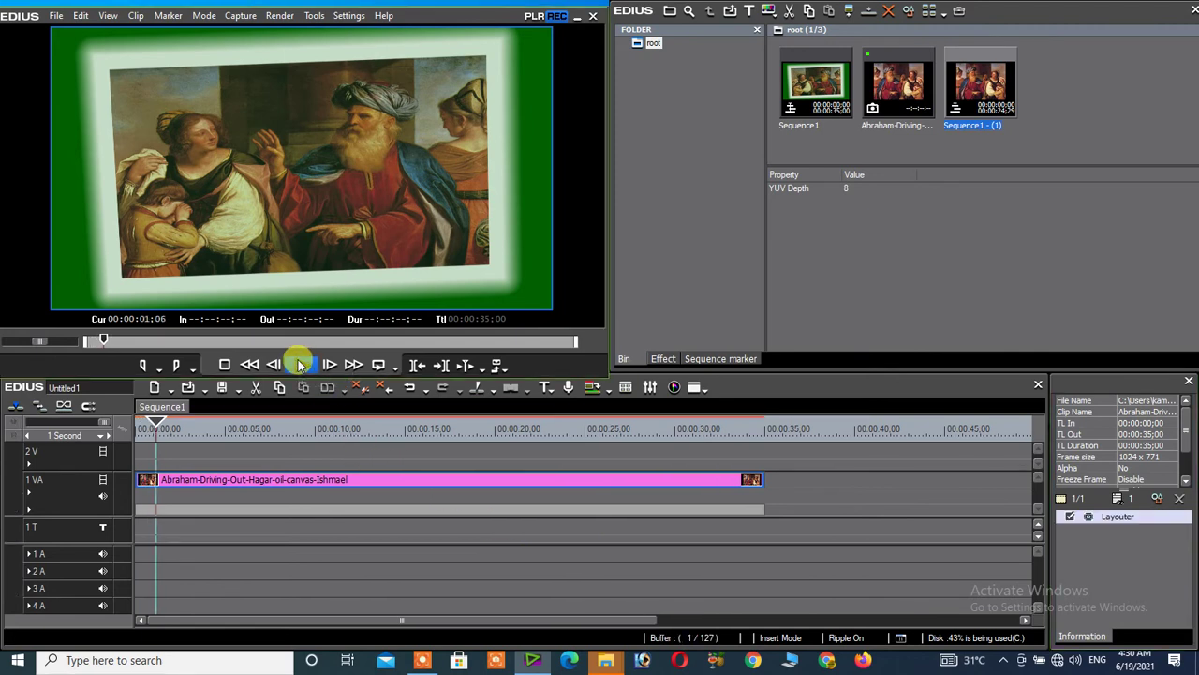